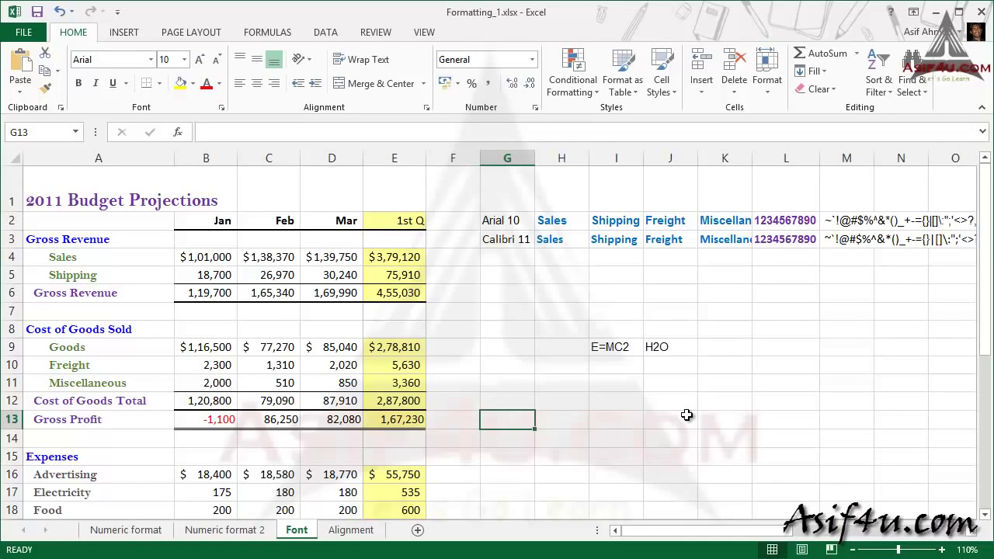
Widen columns B through E (Jan to 1st Q) to about 11.43 each.
scroll(623, 399, down, 3)
scroll(543, 334, down, 1)
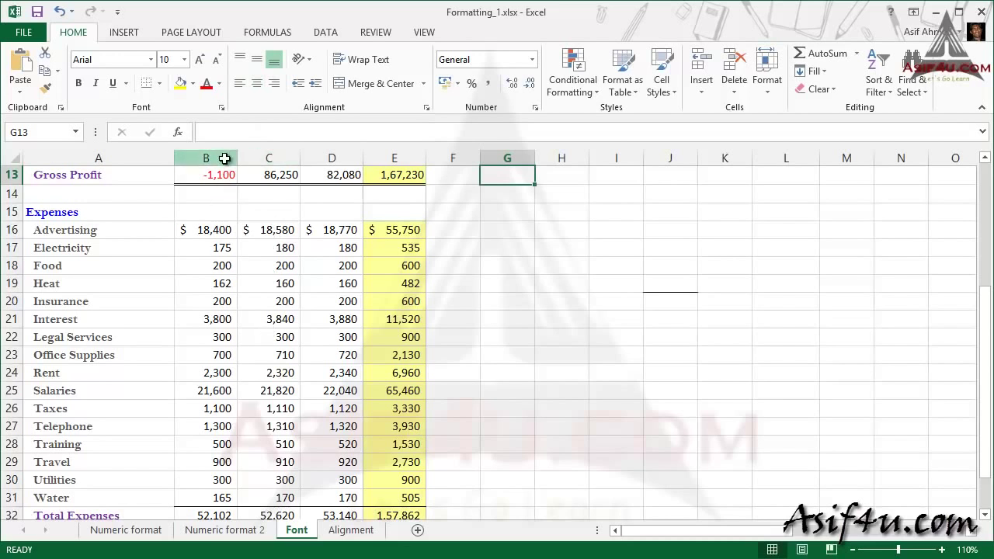
drag(222, 159, 469, 158)
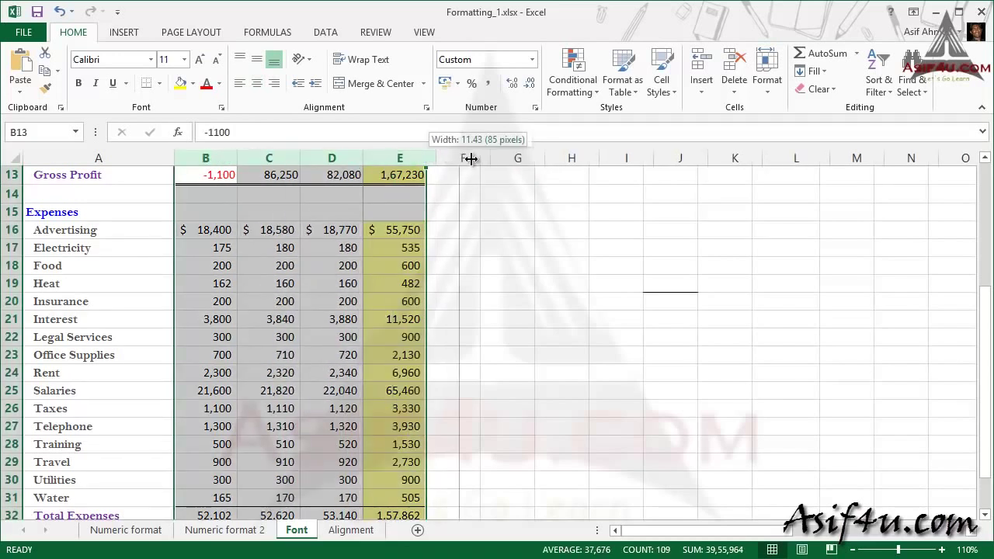
click(623, 264)
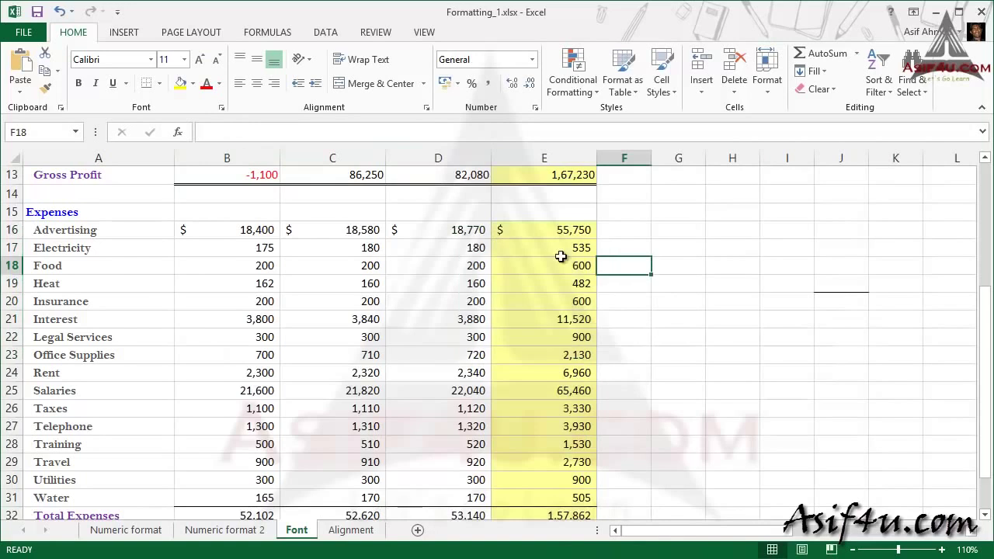
Select the expense labels Advertising through Salaries in column A.
scroll(311, 326, down, 1)
scroll(386, 286, down, 1)
scroll(386, 286, up, 2)
scroll(387, 288, up, 1)
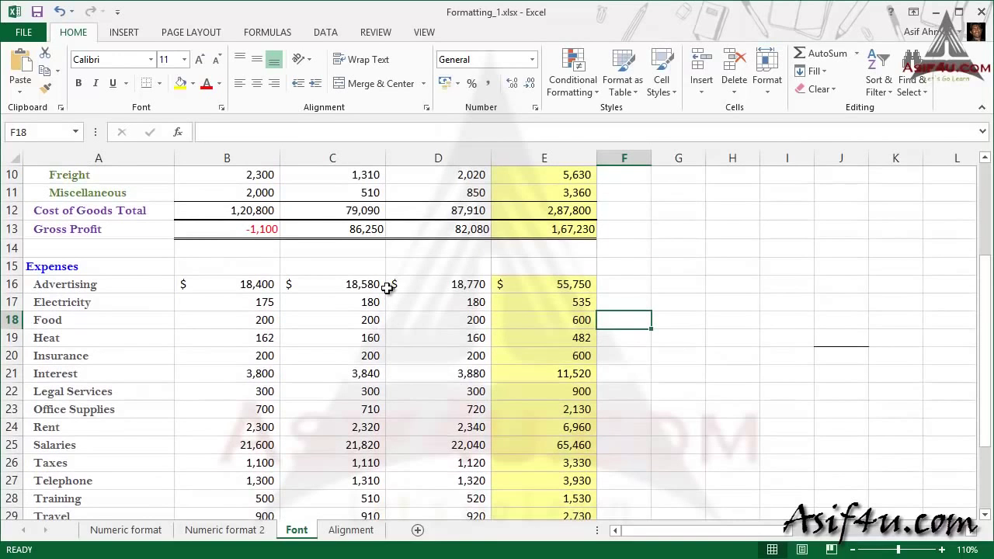
drag(62, 288, 75, 450)
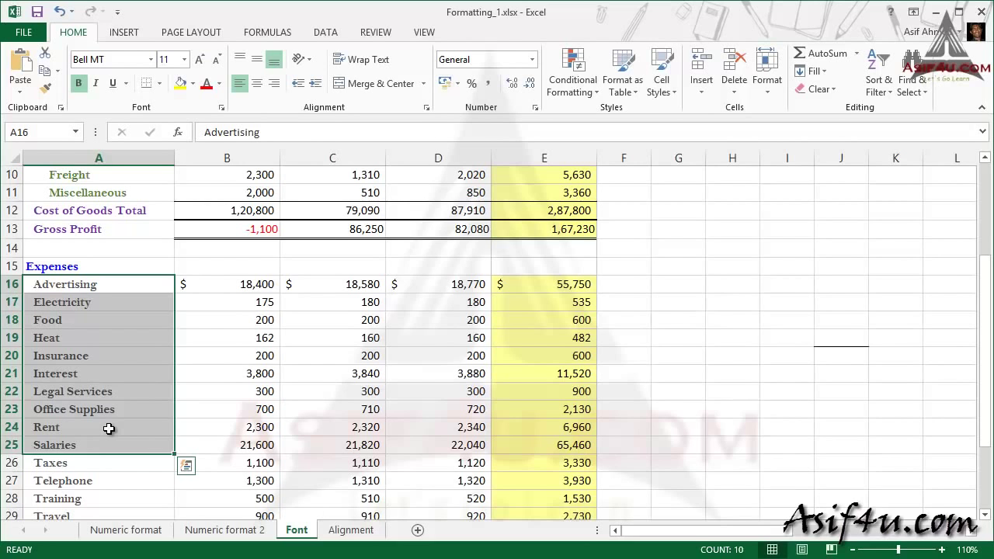
Widen column G, then enter 256 in G16 as a test and delete it.
click(673, 284)
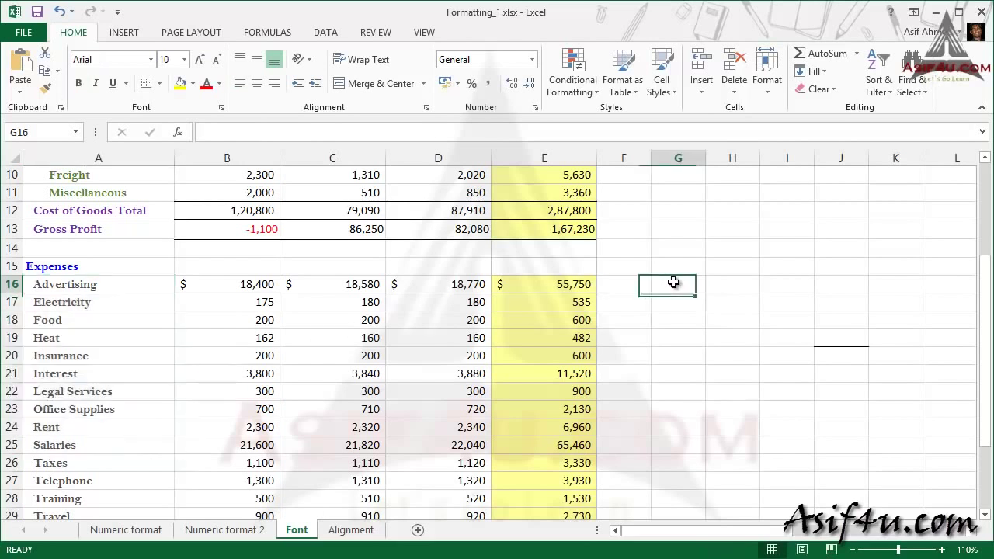
mouse_move(705, 158)
mouse_down()
mouse_move(723, 148)
mouse_move(727, 187)
mouse_move(743, 186)
mouse_up()
text(2)
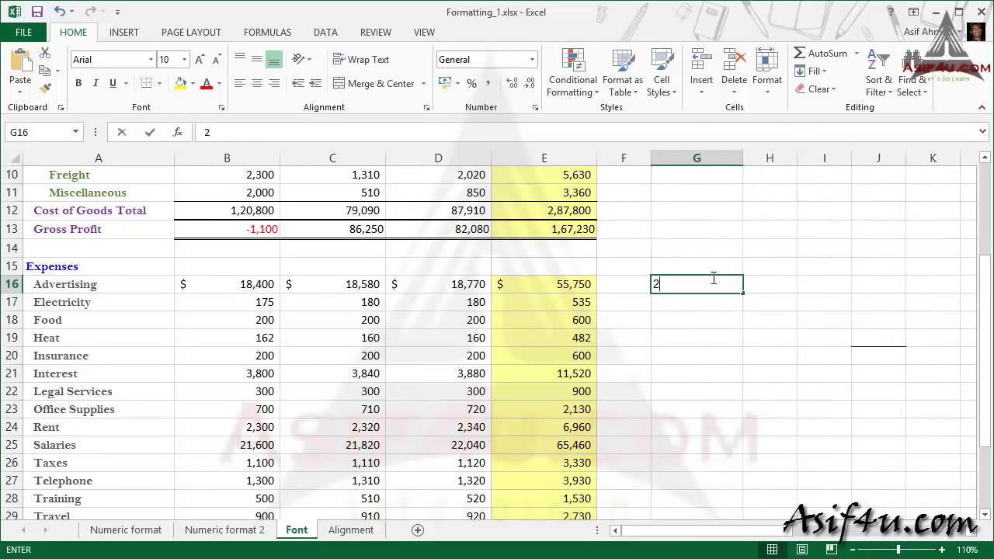
text(56)
key(Return)
click(705, 339)
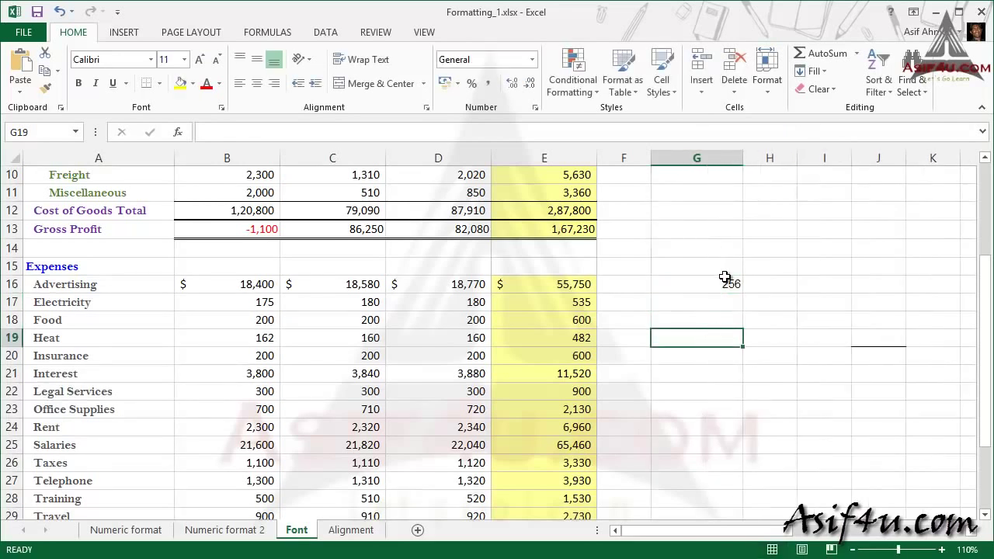
click(719, 286)
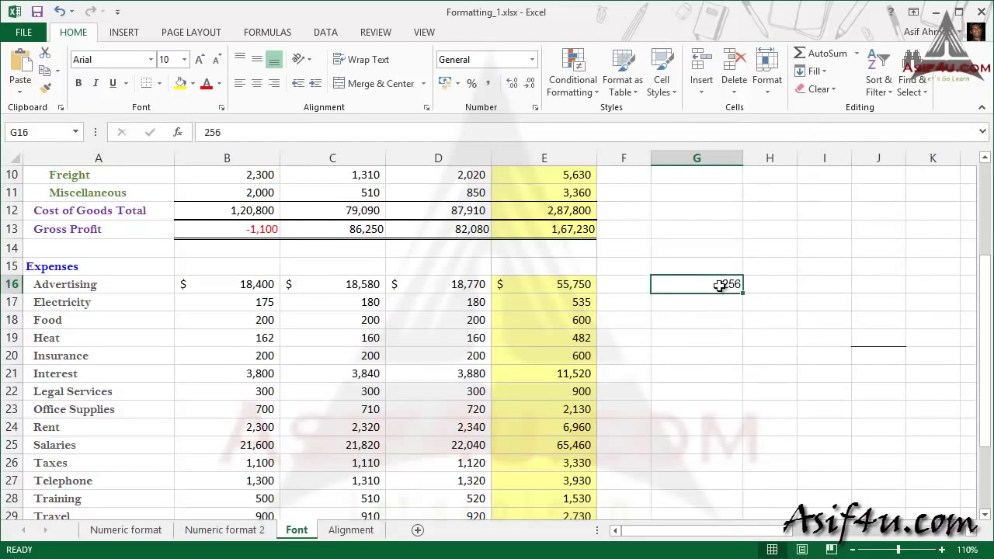
key(Delete)
Left-align labels A16:A26 after trying Center and Right, then select the Advertising–Insurance amounts.
click(70, 280)
click(105, 372)
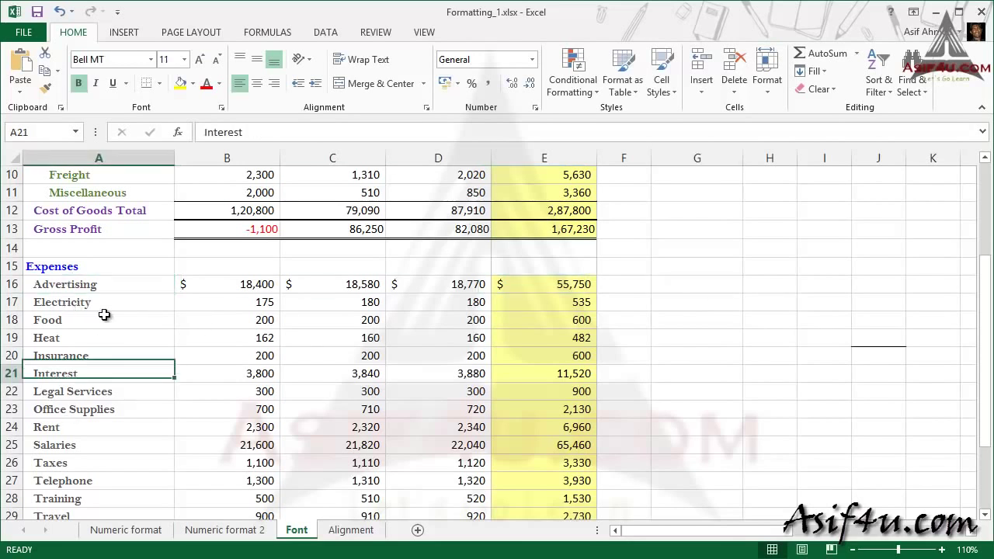
drag(100, 286, 96, 465)
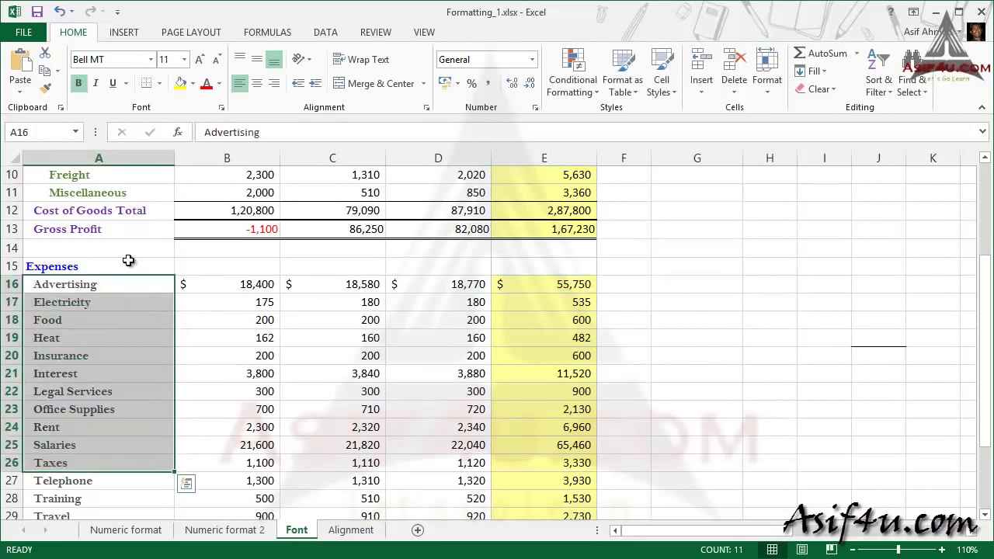
click(240, 86)
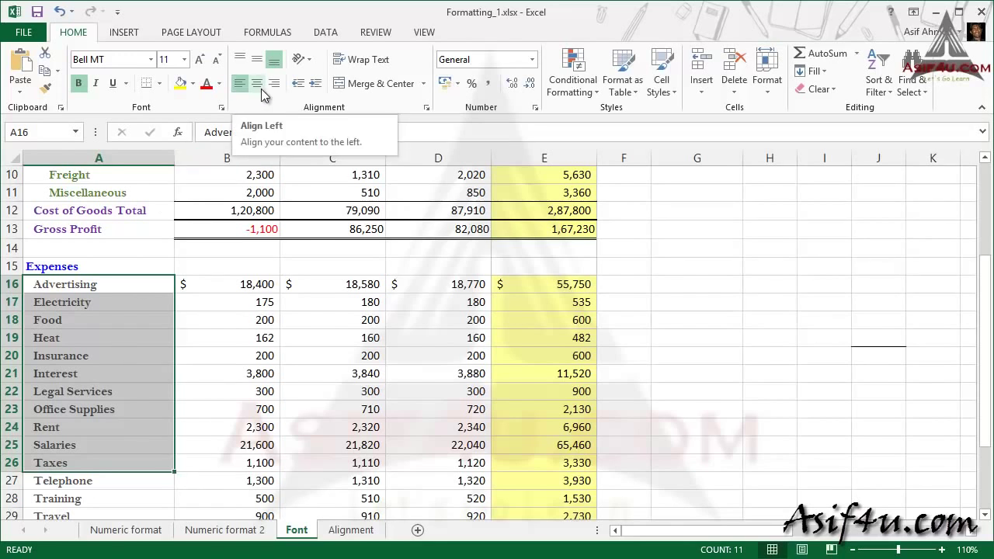
click(261, 88)
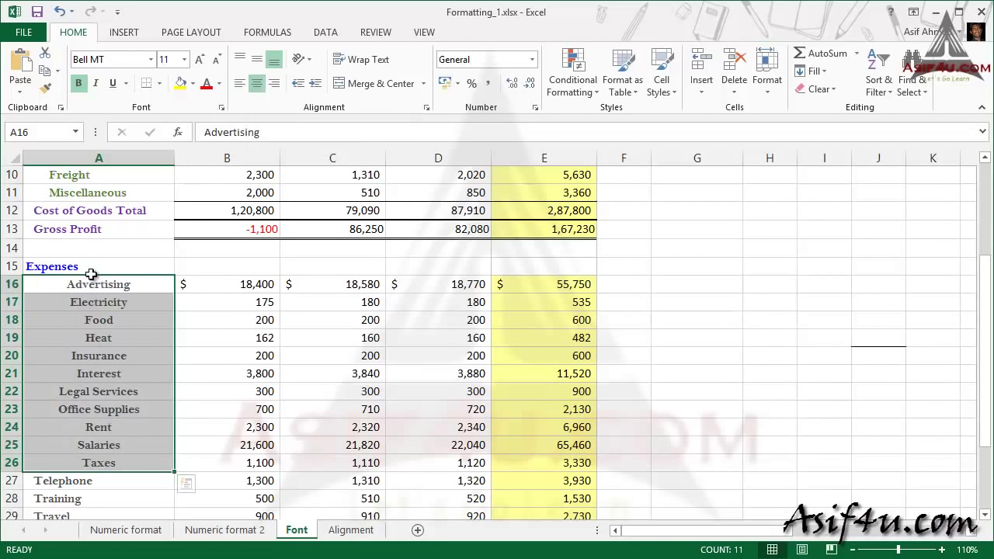
click(275, 84)
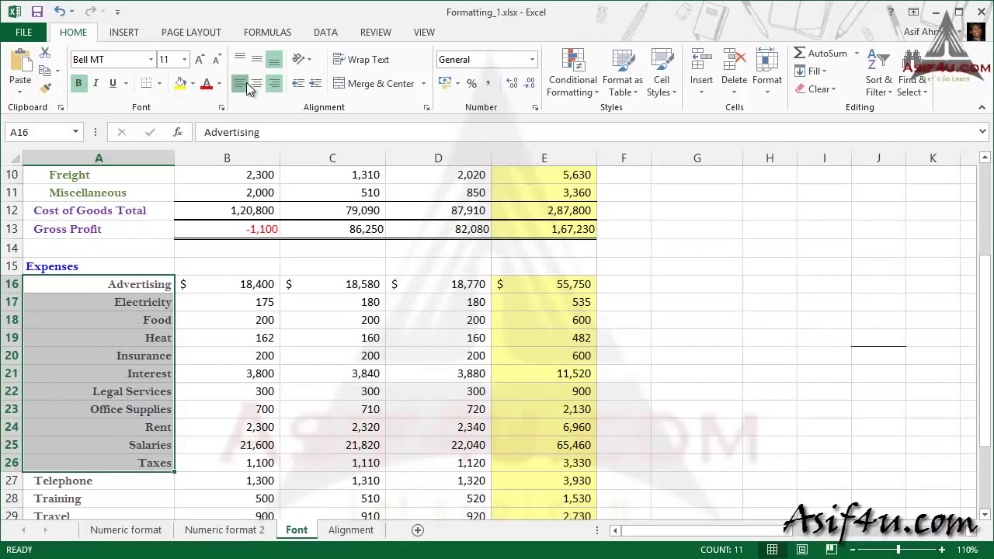
click(240, 84)
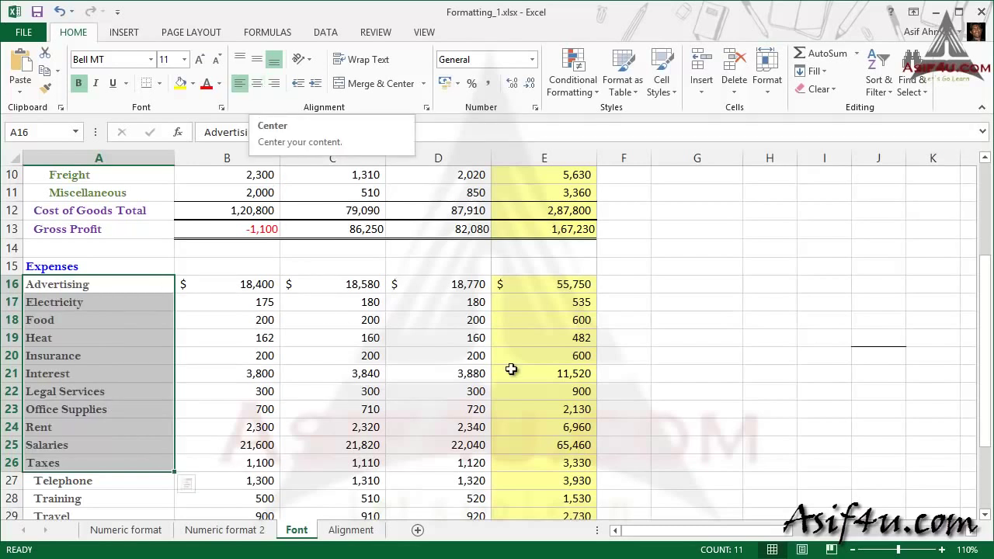
click(644, 339)
drag(204, 284, 570, 355)
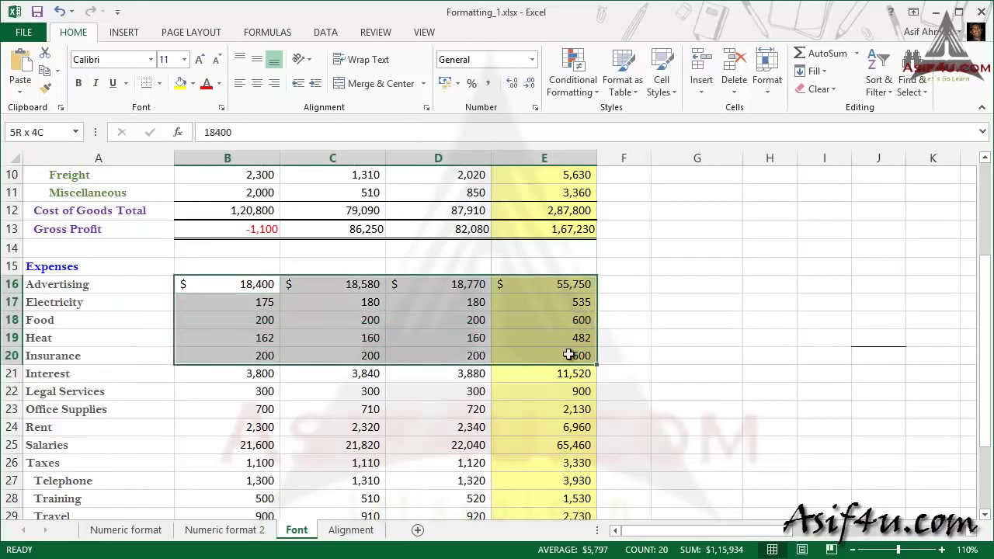
click(466, 303)
scroll(466, 303, up, 3)
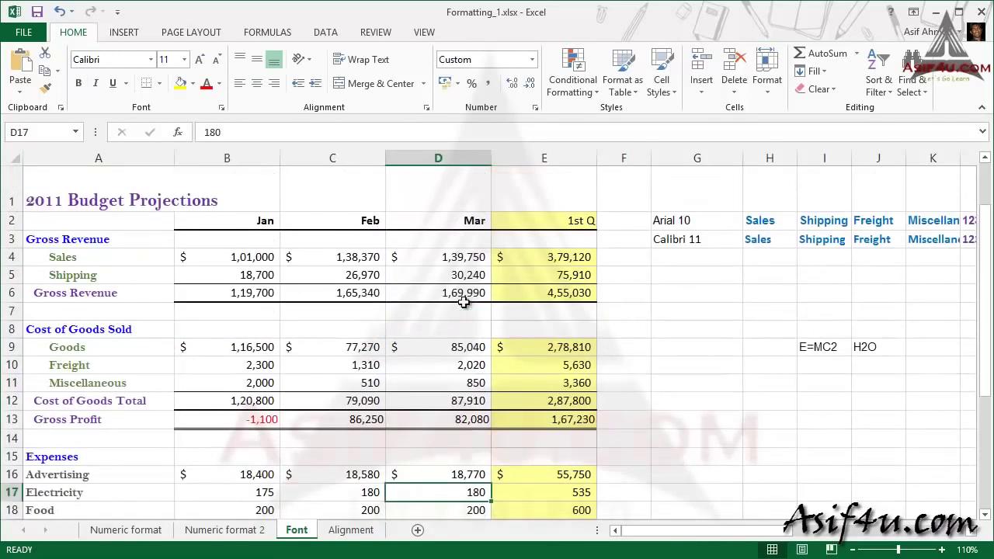
mouse_move(196, 255)
mouse_down()
mouse_move(502, 272)
mouse_move(575, 289)
mouse_up()
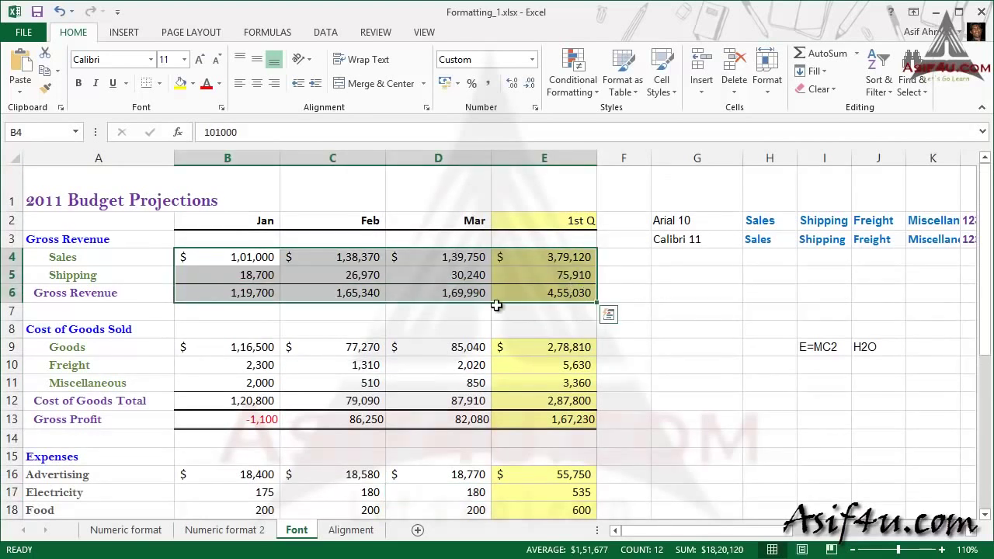
click(239, 83)
click(533, 359)
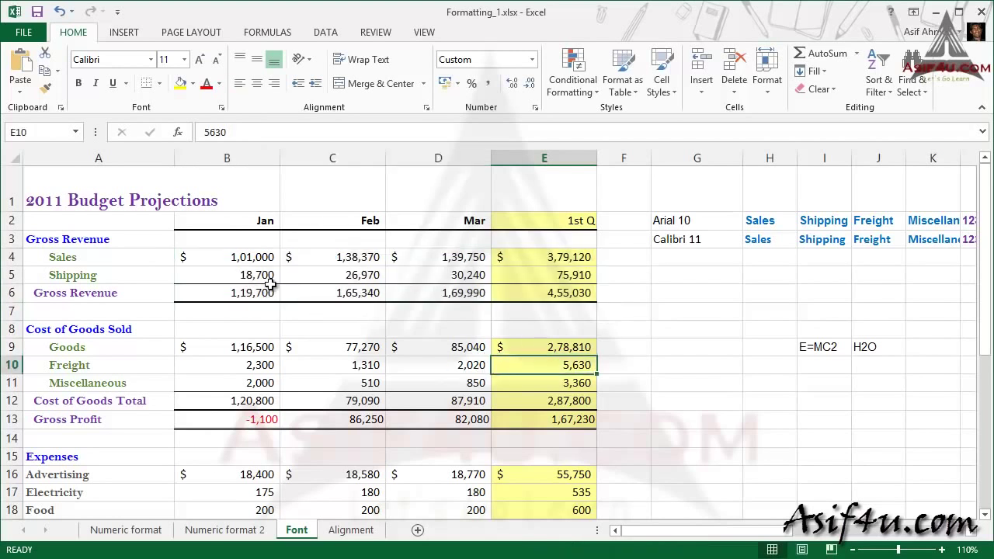
click(234, 259)
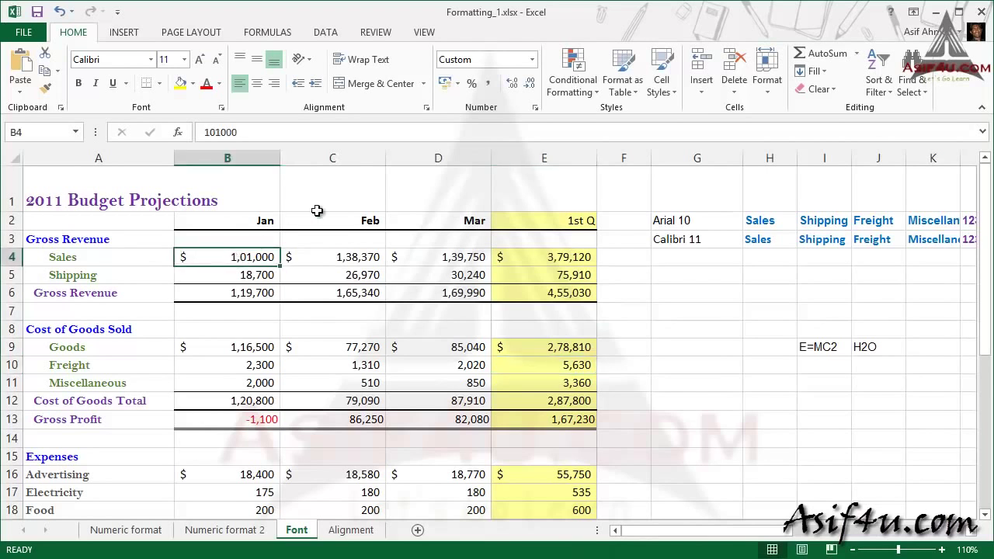
click(457, 84)
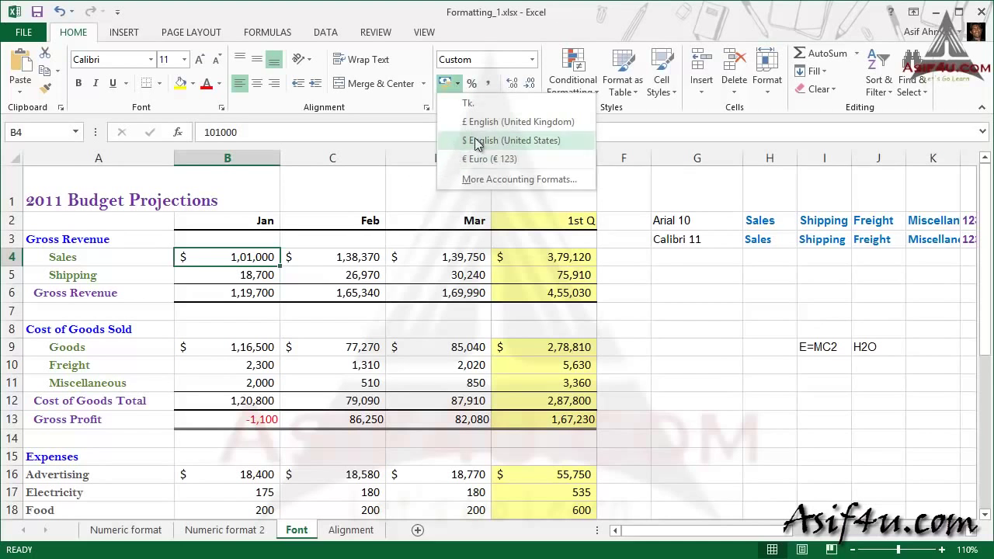
click(369, 309)
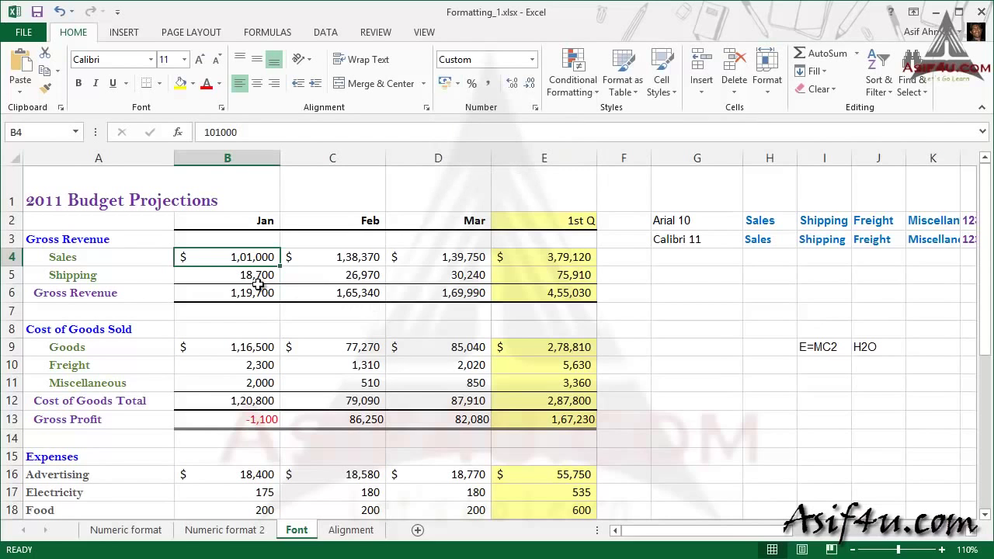
click(233, 278)
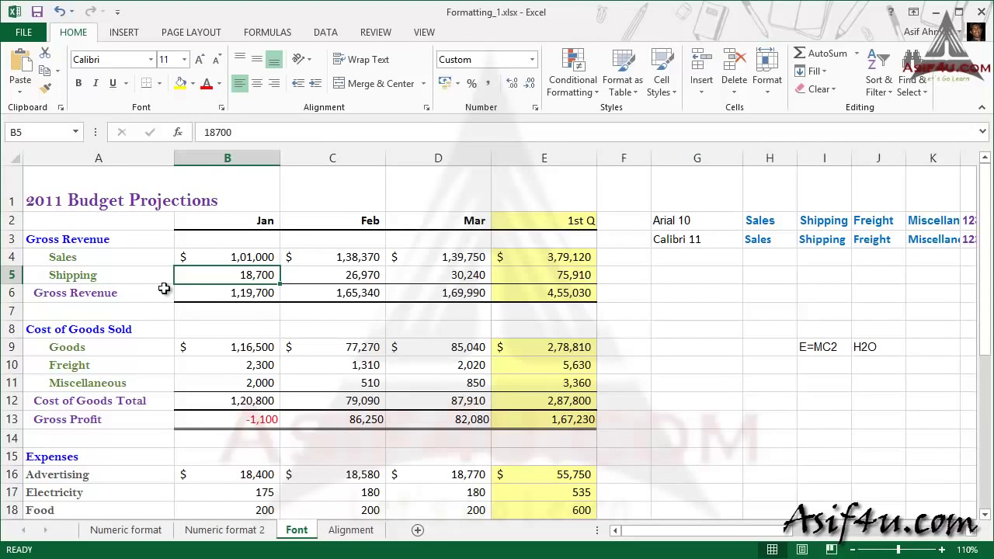
Give the Gross Revenue amounts in B4:E6 two decimal places.
drag(210, 259, 560, 292)
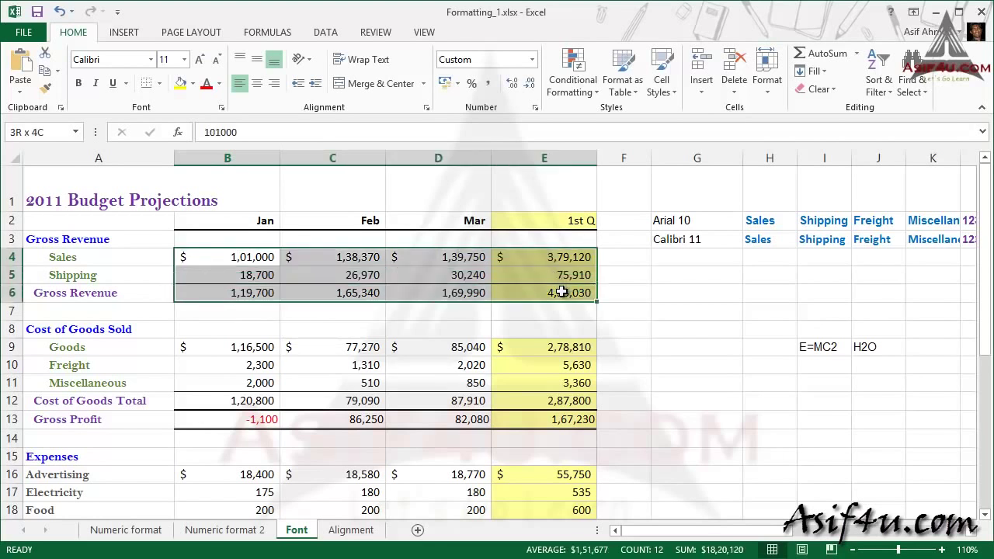
click(515, 84)
click(515, 84)
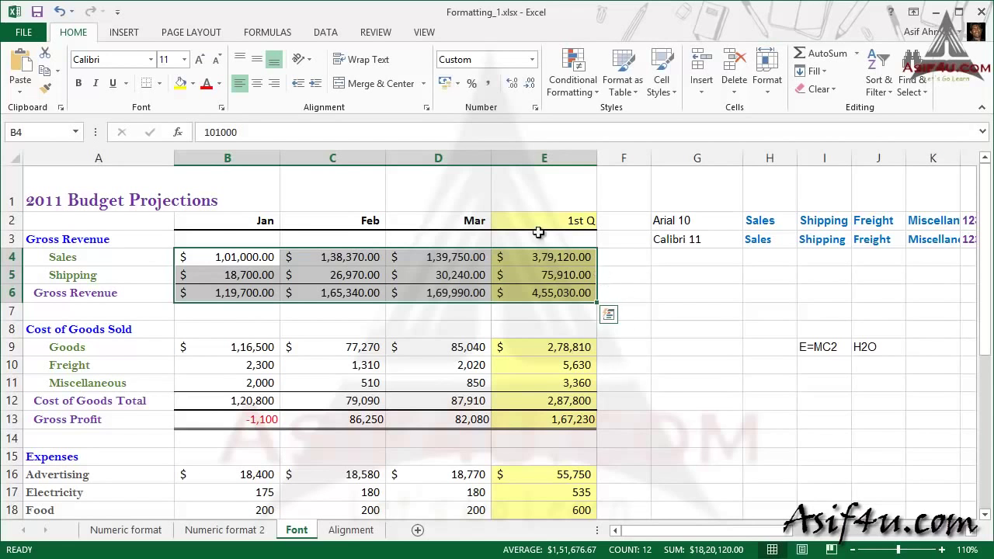
click(661, 316)
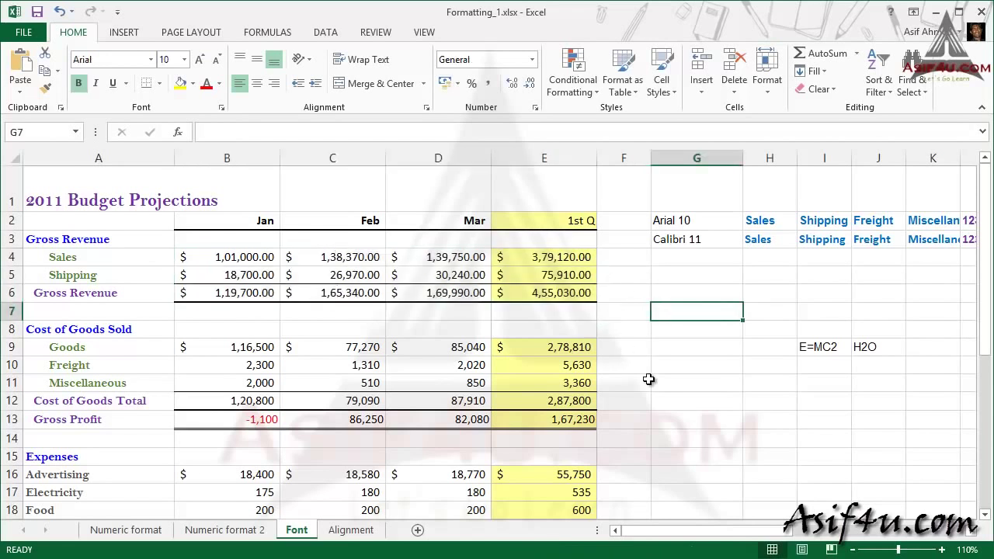
Enter 2568 in G12, try it centred and left-aligned, then delete it.
click(685, 409)
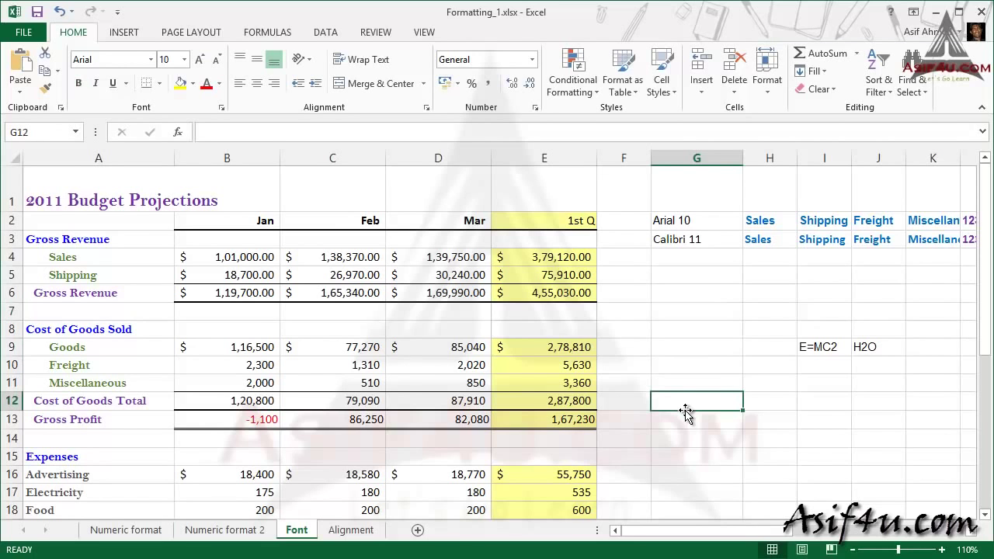
text(2568)
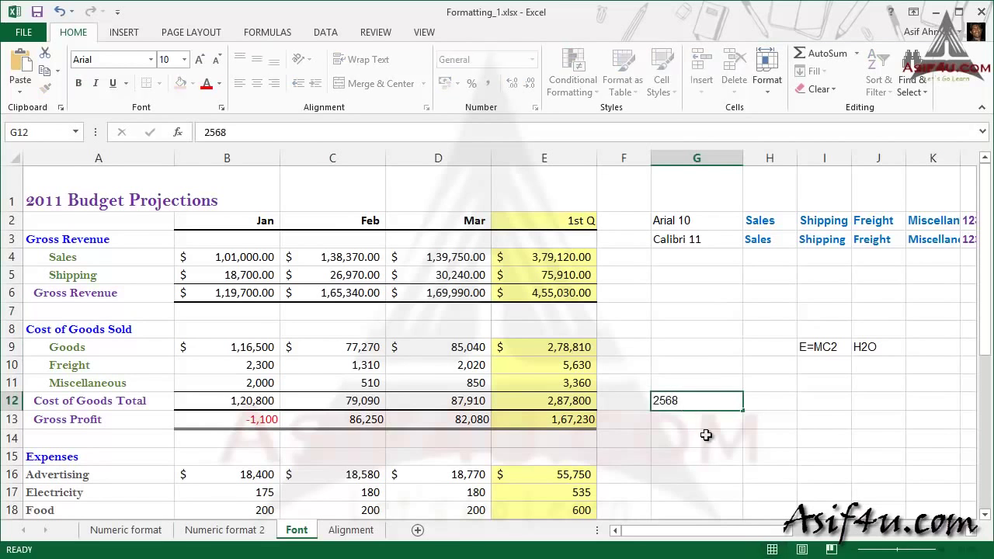
key(Return)
click(706, 403)
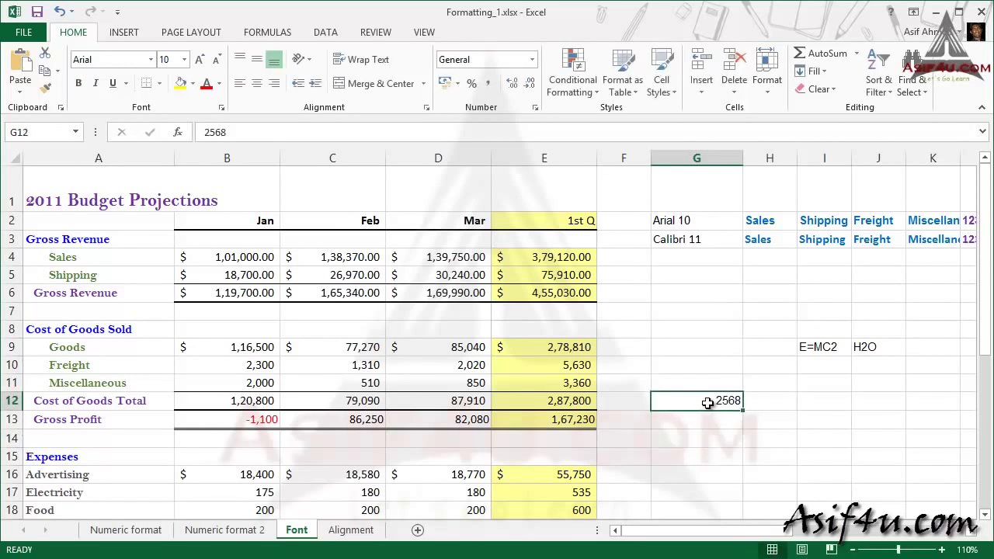
click(257, 84)
click(240, 84)
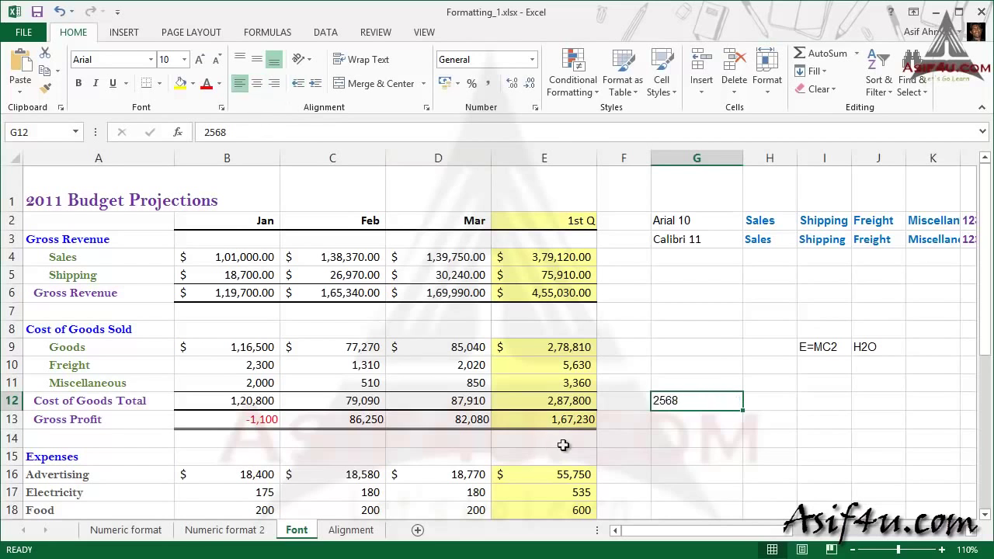
click(689, 424)
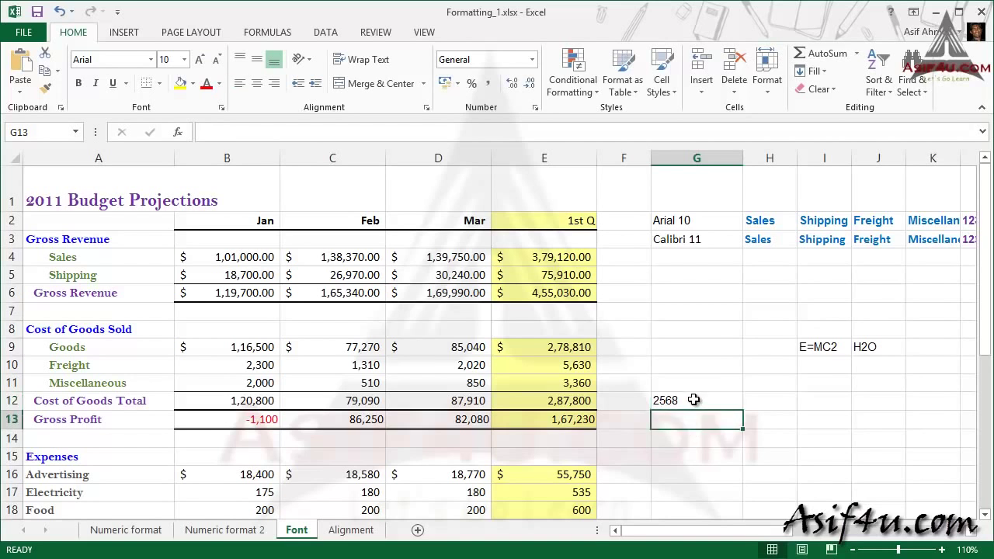
click(695, 399)
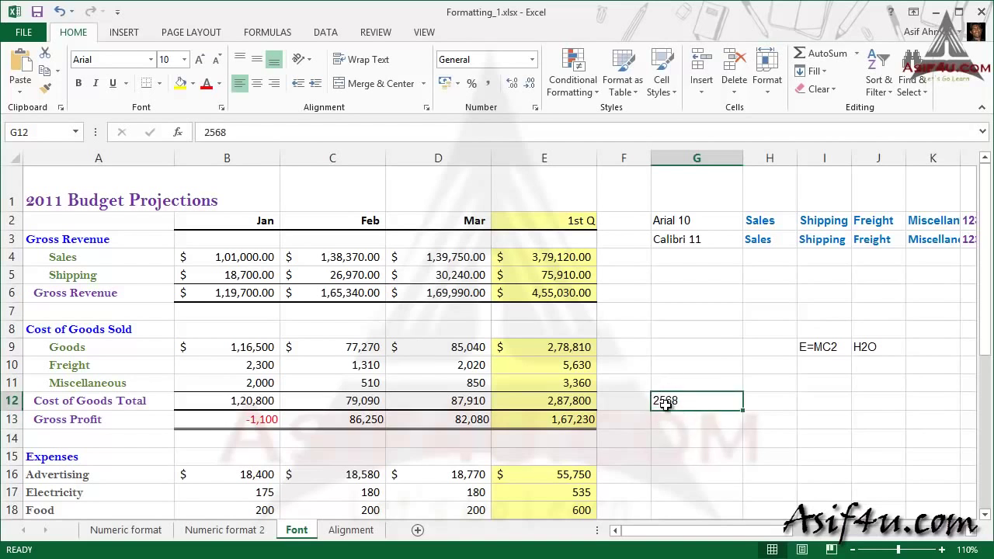
key(Delete)
click(342, 383)
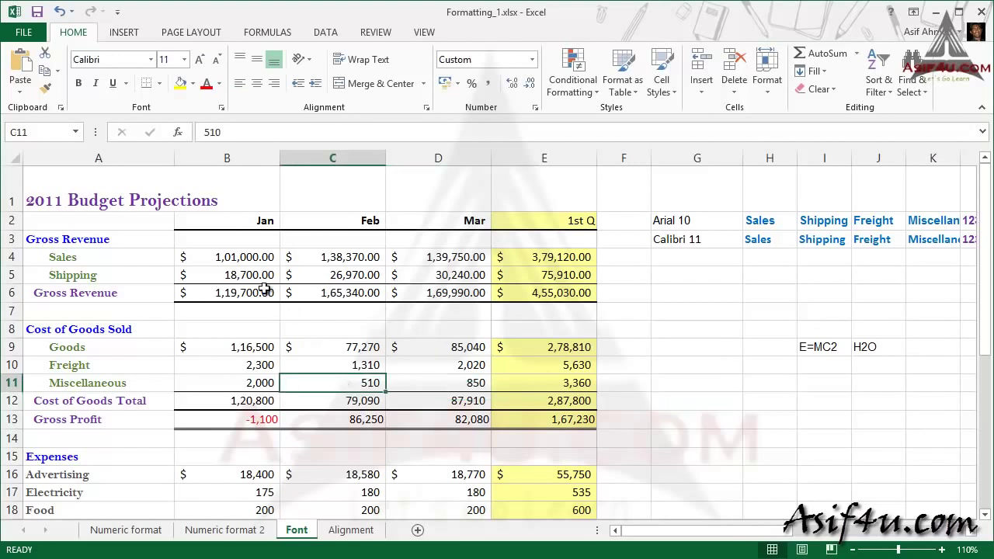
Format Sales B4:E4 as Currency with Symbol None and the -1,234.10 negative style.
drag(221, 256, 556, 259)
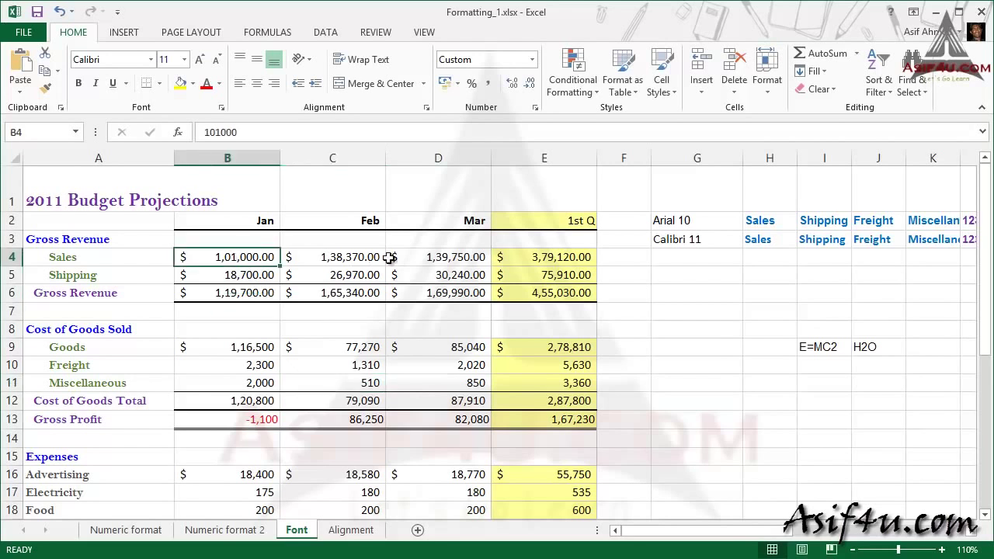
right_click(556, 258)
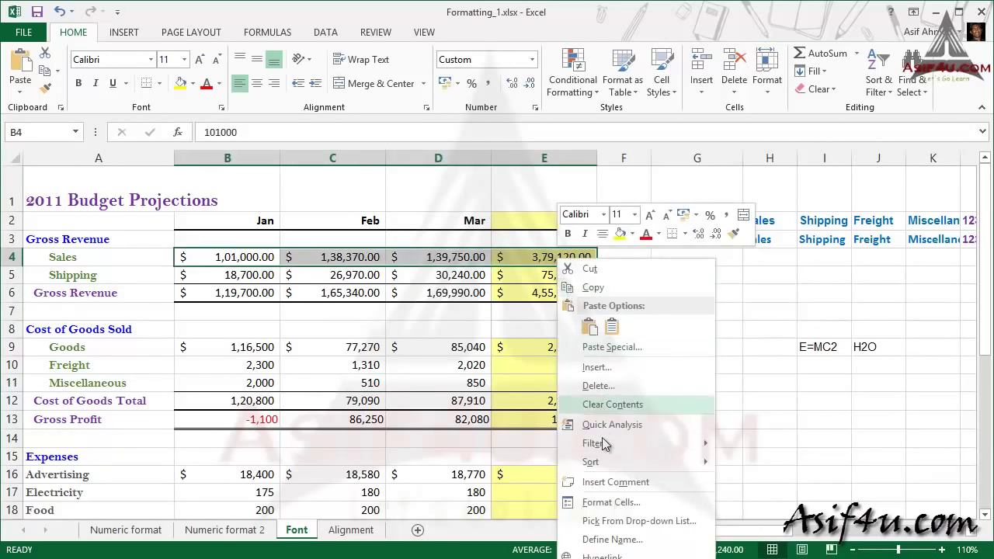
click(605, 499)
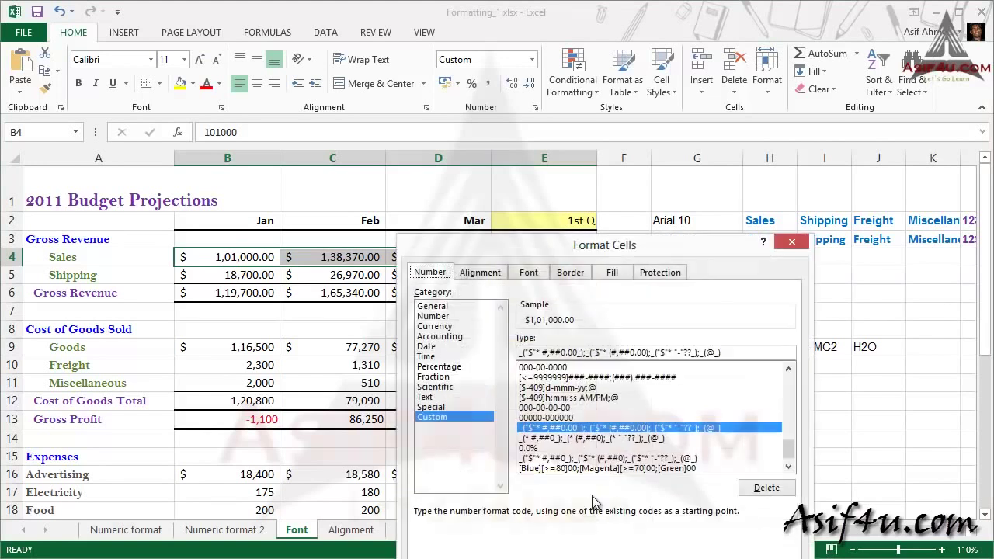
click(445, 326)
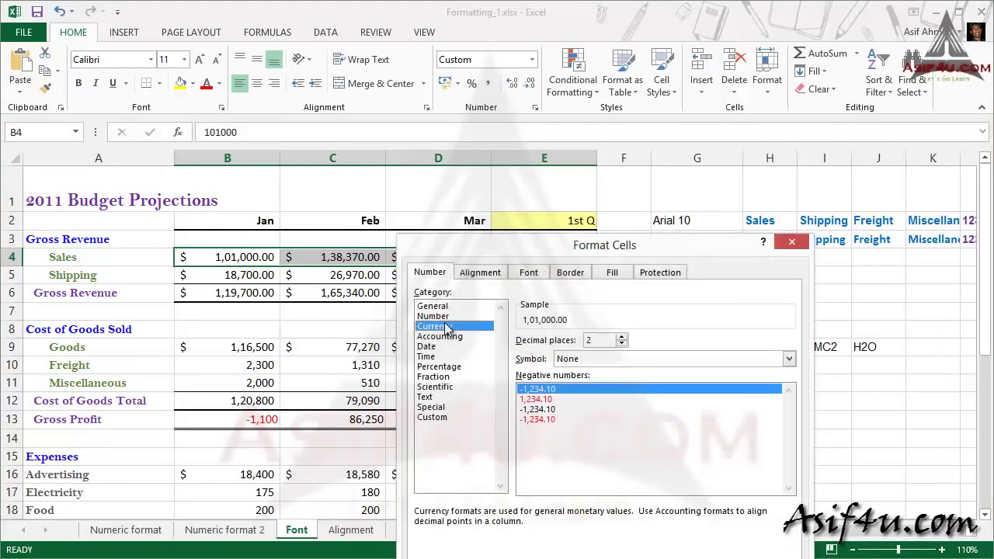
click(542, 390)
key(Return)
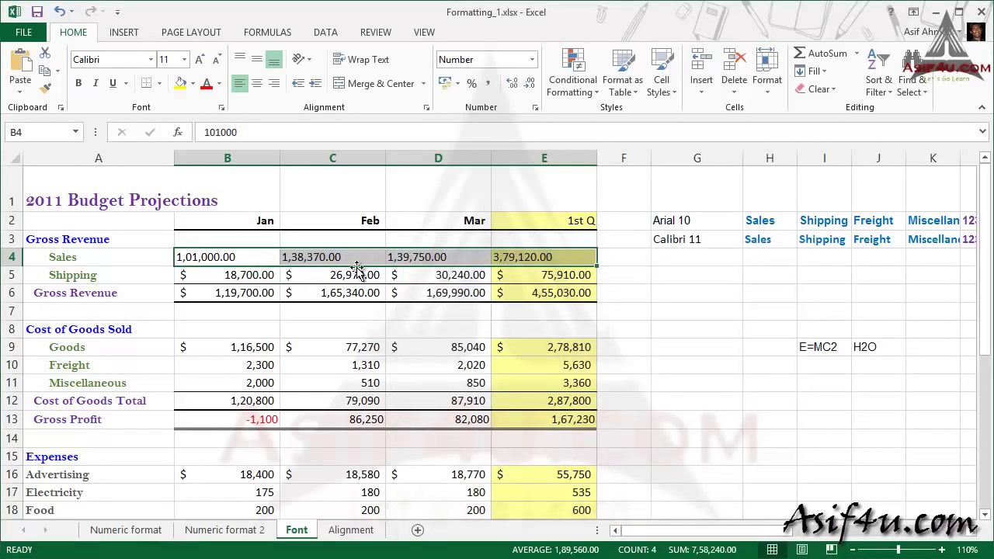
Try center, left and right alignment on B4:E4 from the ribbon, ending centred.
click(260, 86)
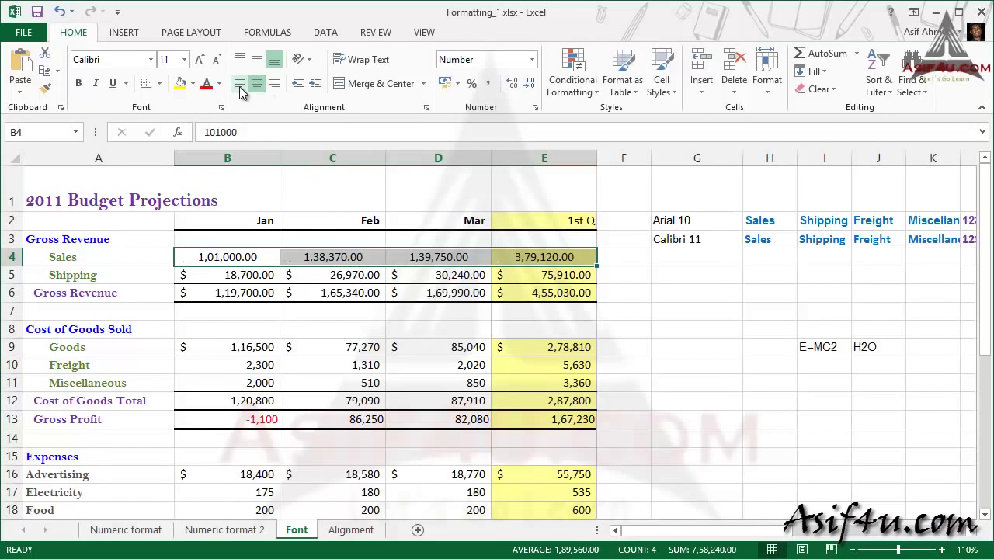
click(239, 86)
click(273, 85)
click(260, 86)
Cycle B4:E4 through right, left and centre alignment with Alt+H shortcuts, ending centred.
key(alt+h)
key(a)
key(r)
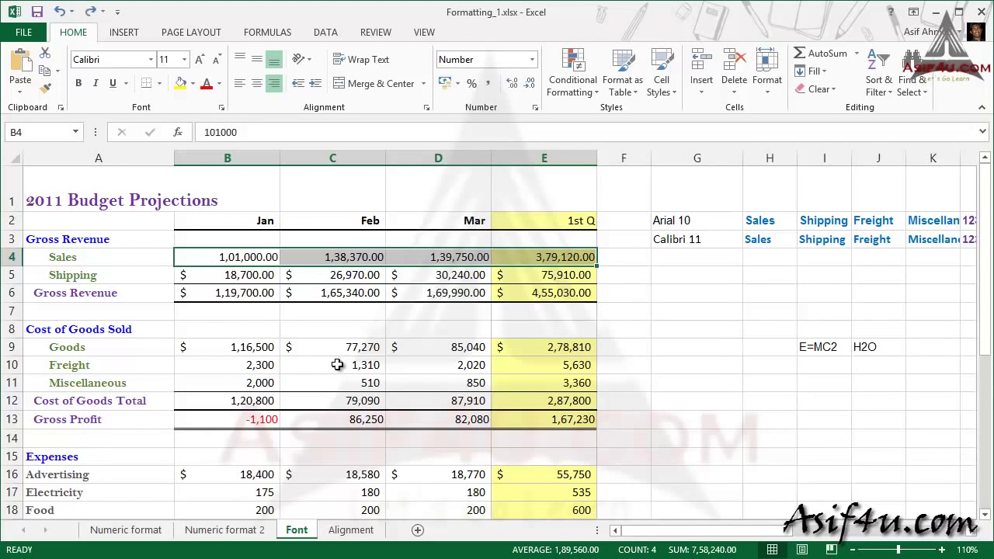
key(alt+h)
key(a)
key(l)
key(alt+h)
key(a)
key(c)
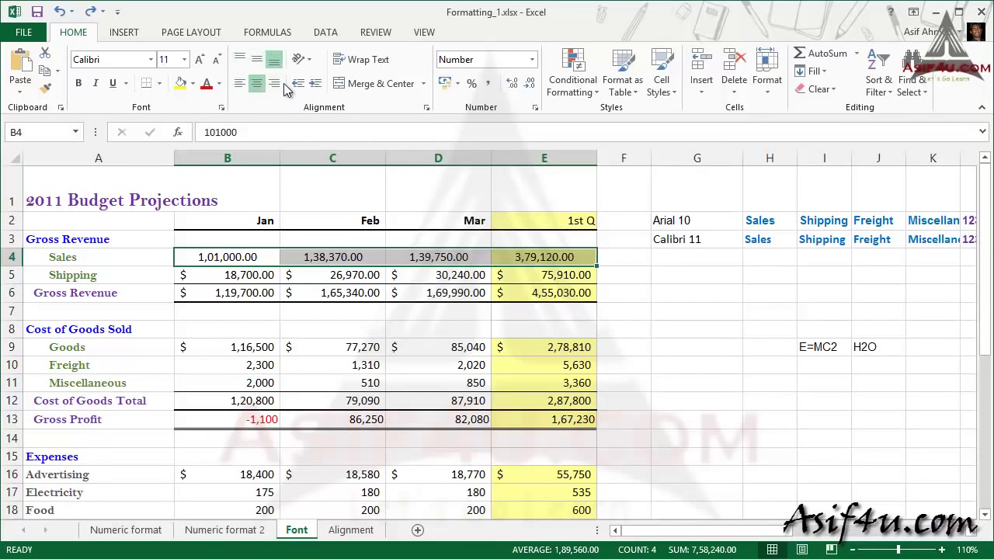
On the Alignment sheet, apply All Borders to the B3:D5 grid.
click(354, 534)
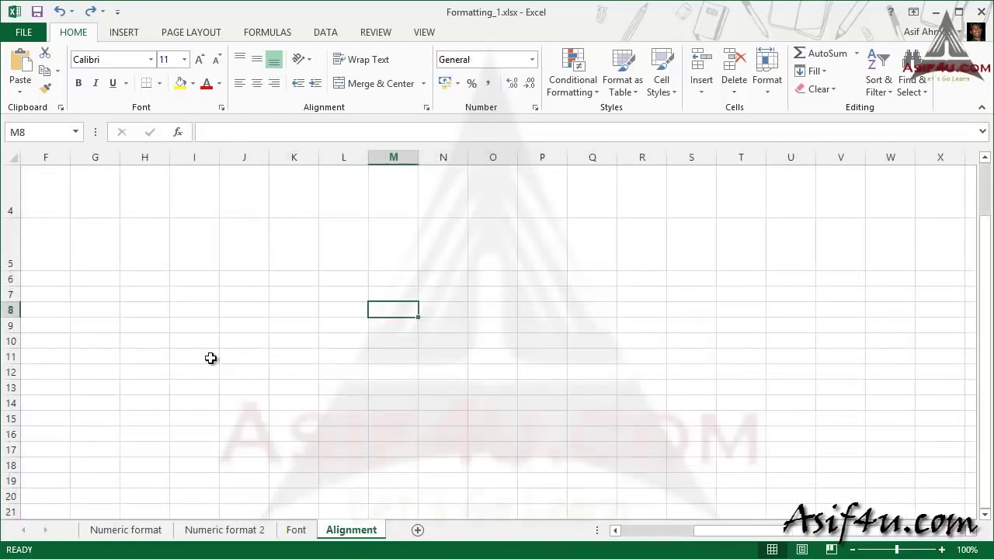
scroll(107, 308, up, 1)
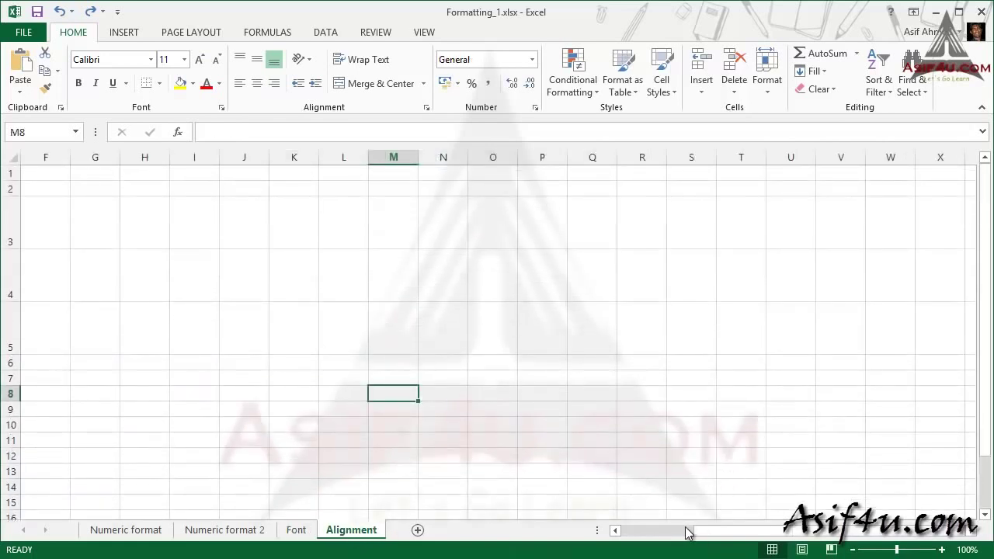
drag(686, 532, 682, 532)
mouse_move(82, 207)
mouse_down()
mouse_move(293, 292)
mouse_move(320, 334)
mouse_up()
click(159, 83)
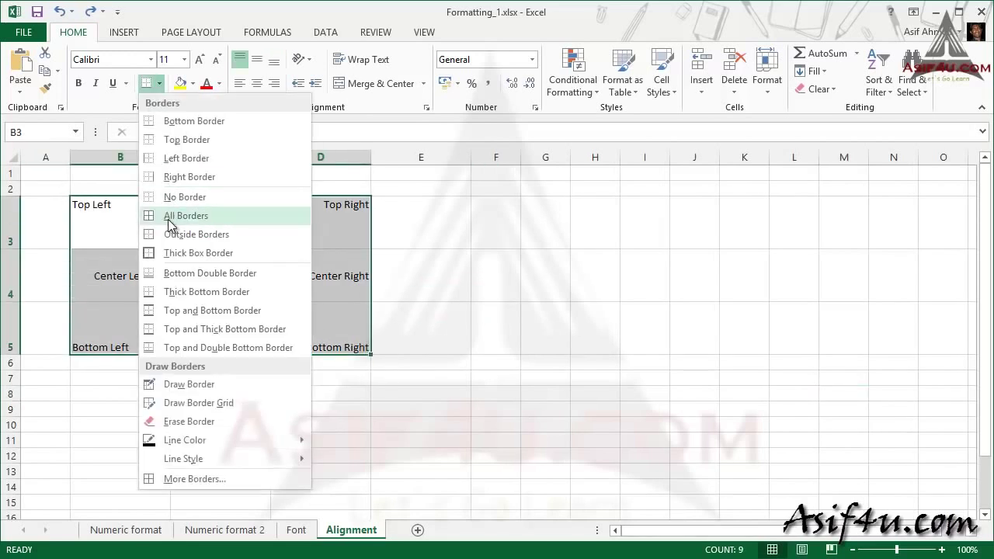
click(173, 216)
click(514, 245)
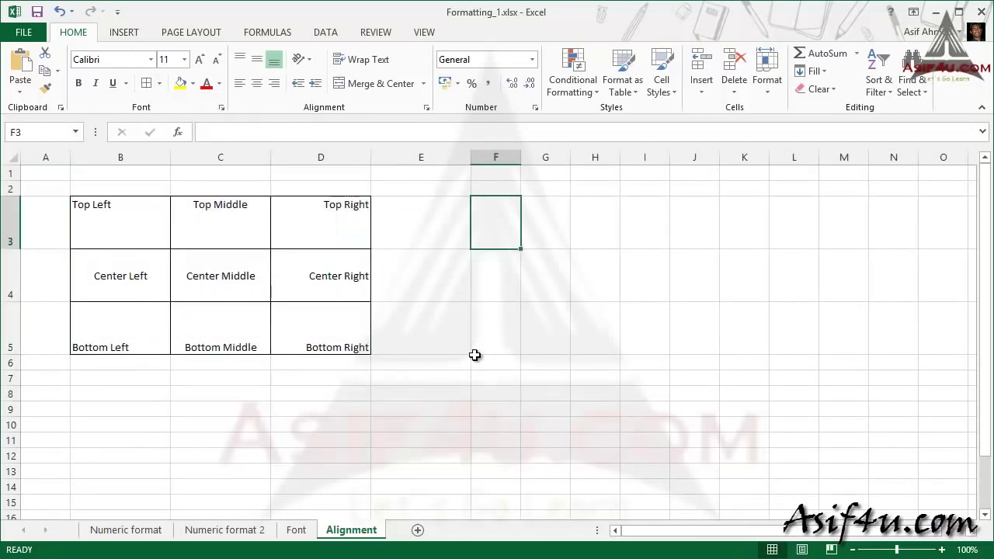
click(122, 225)
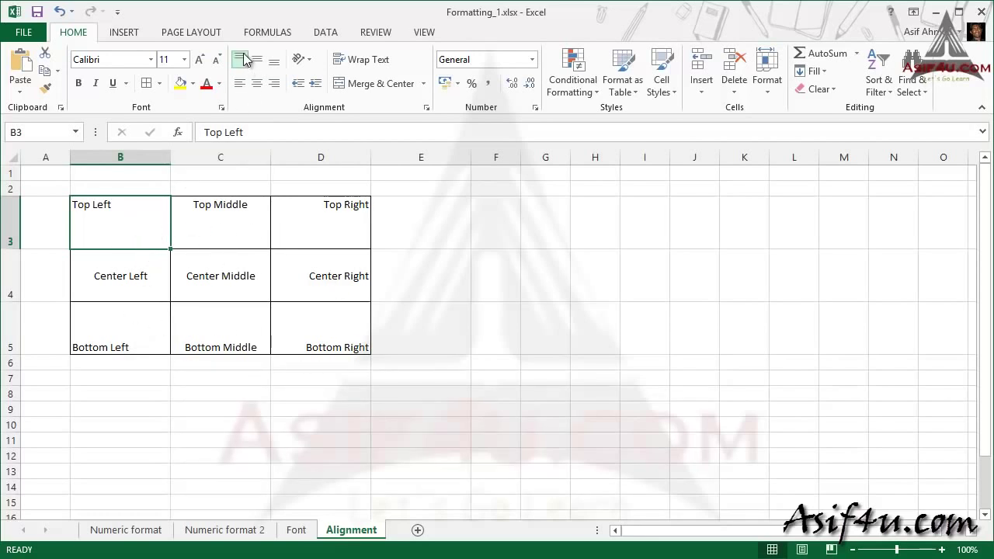
click(241, 83)
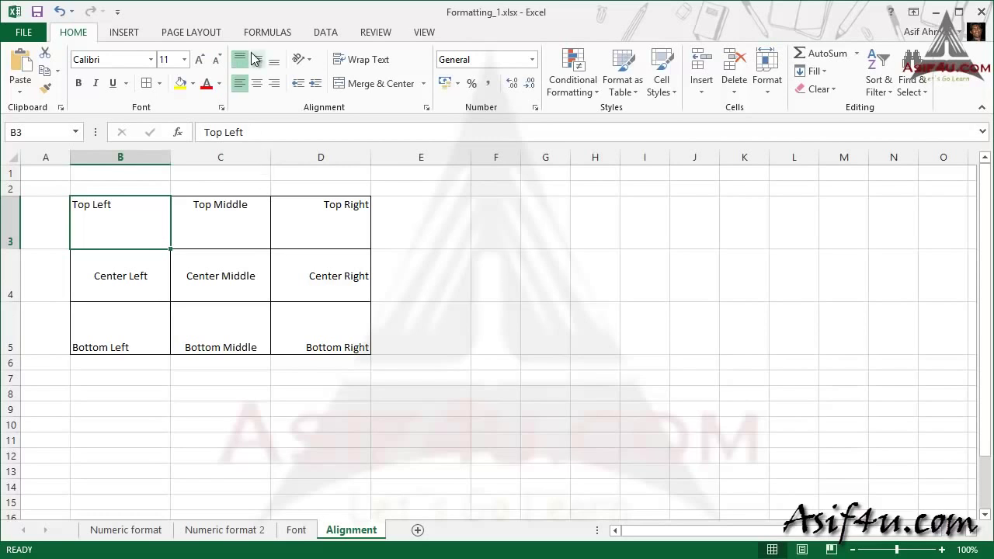
click(239, 222)
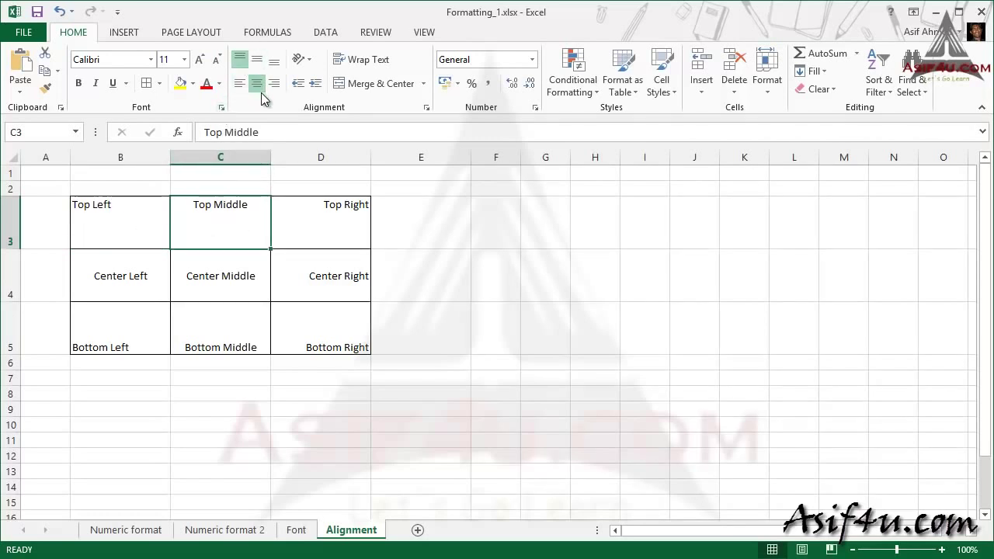
click(319, 235)
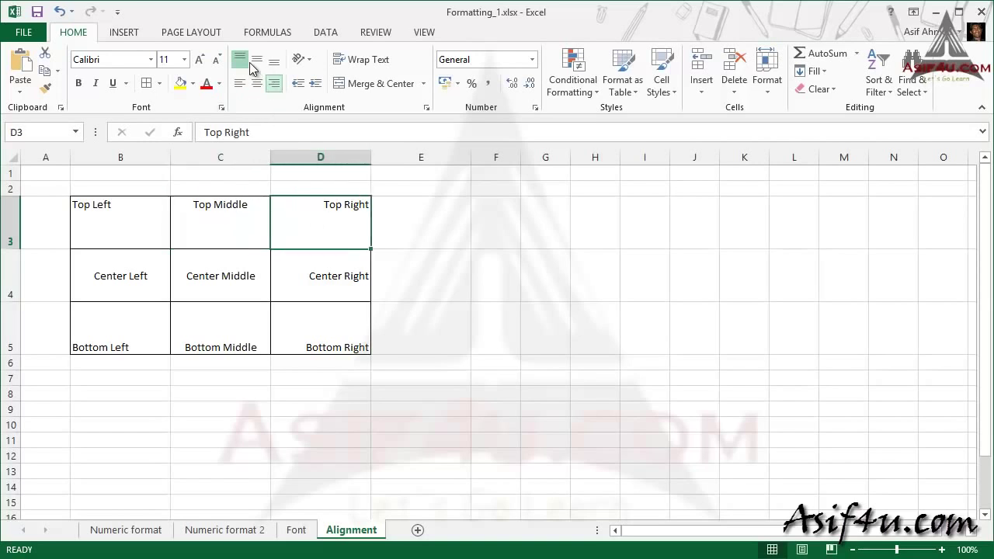
click(132, 273)
click(208, 273)
click(343, 267)
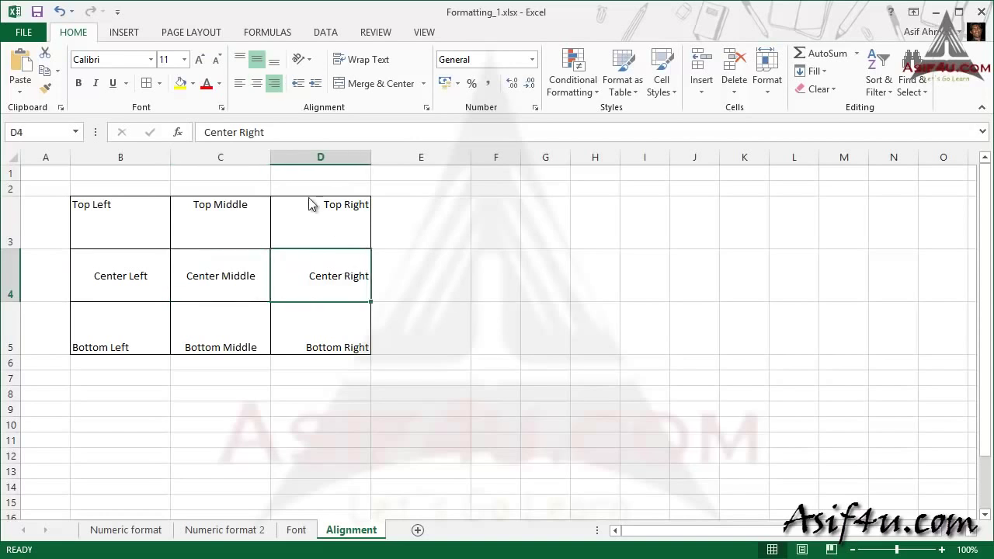
click(128, 340)
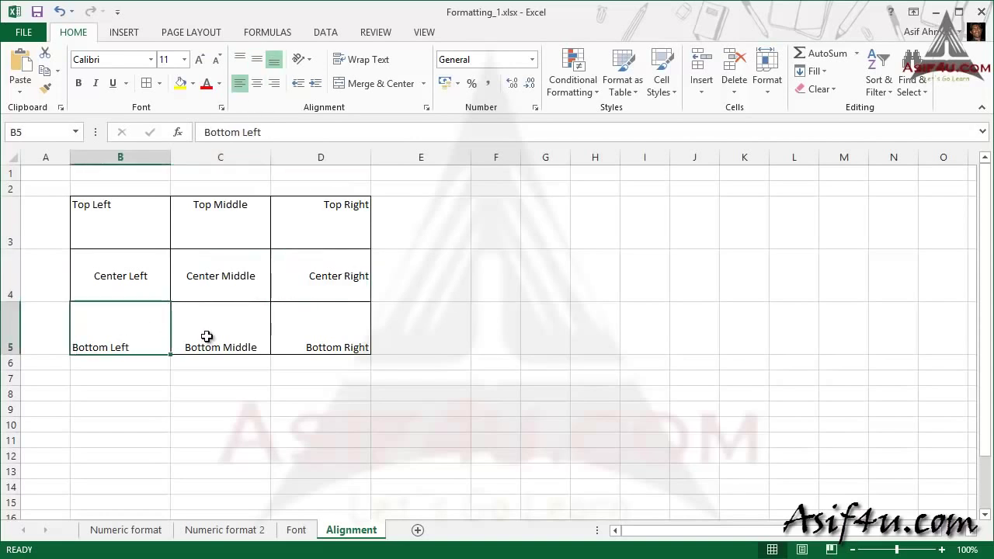
click(207, 336)
click(318, 337)
click(244, 279)
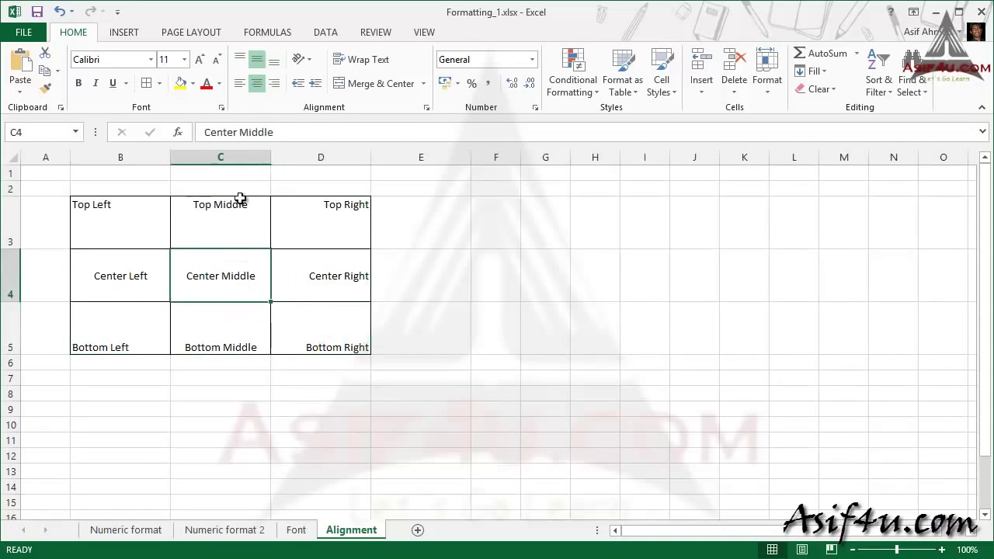
click(274, 83)
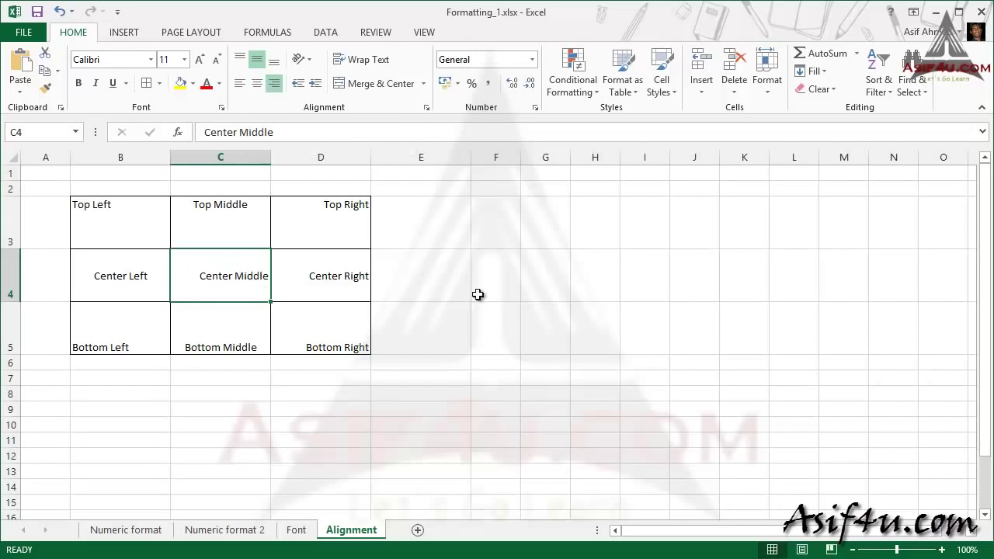
key(ctrl+e)
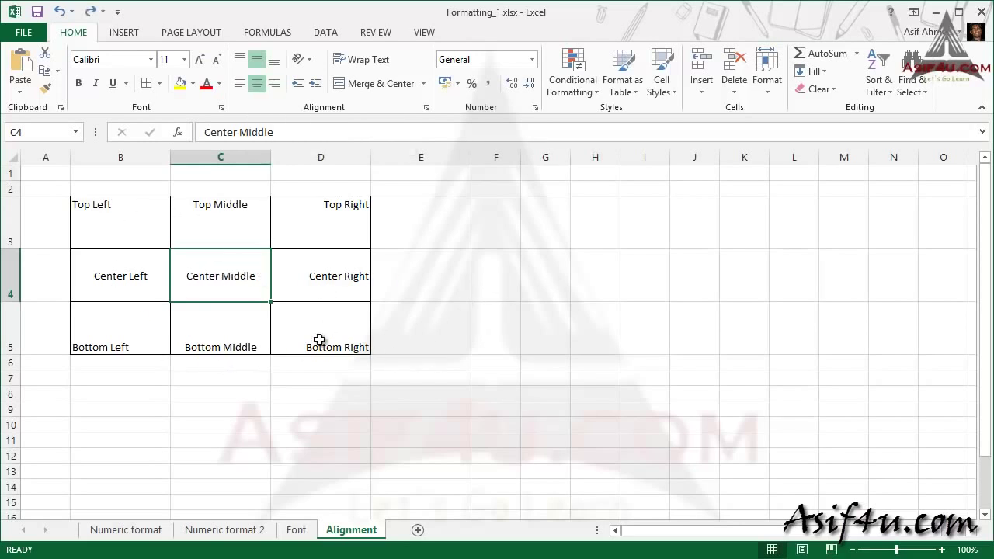
click(532, 346)
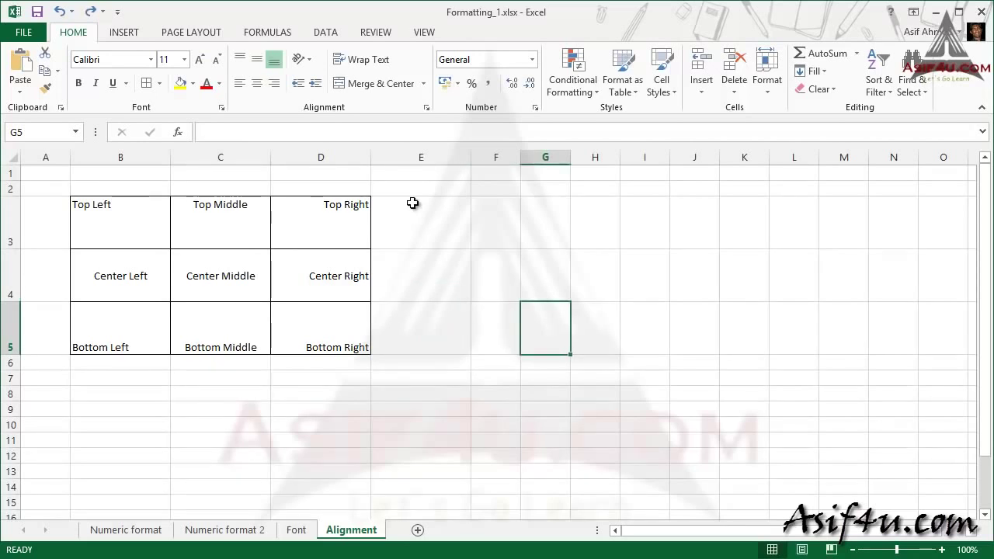
click(434, 231)
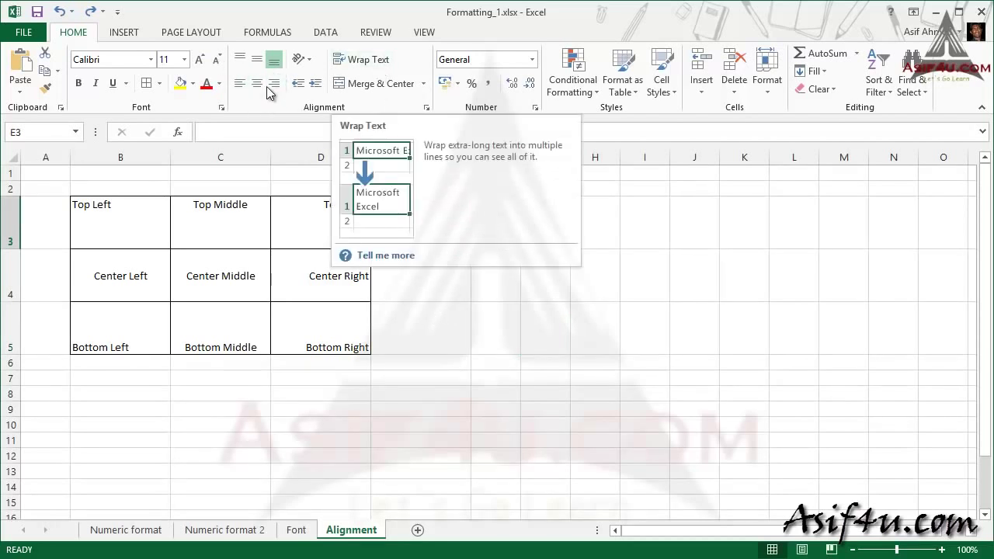
click(573, 361)
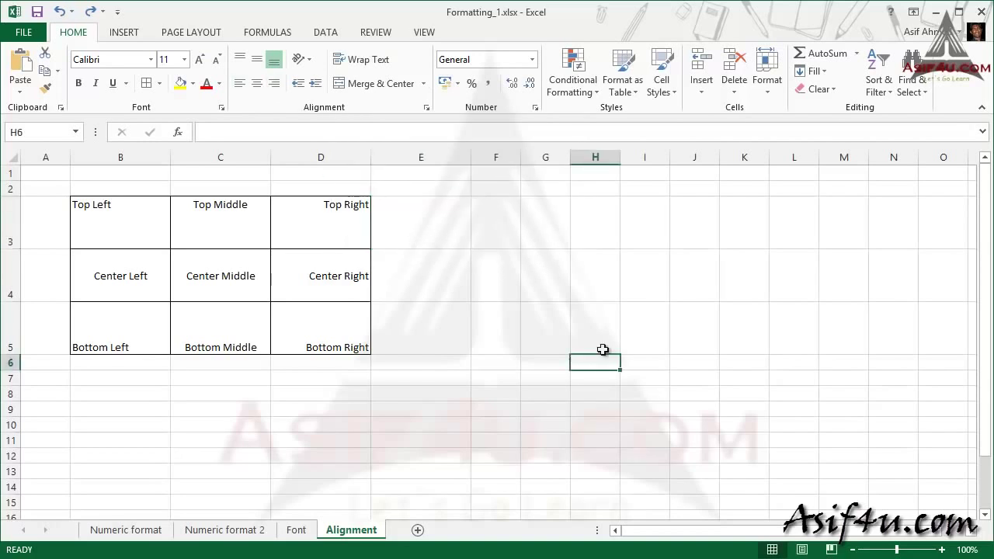